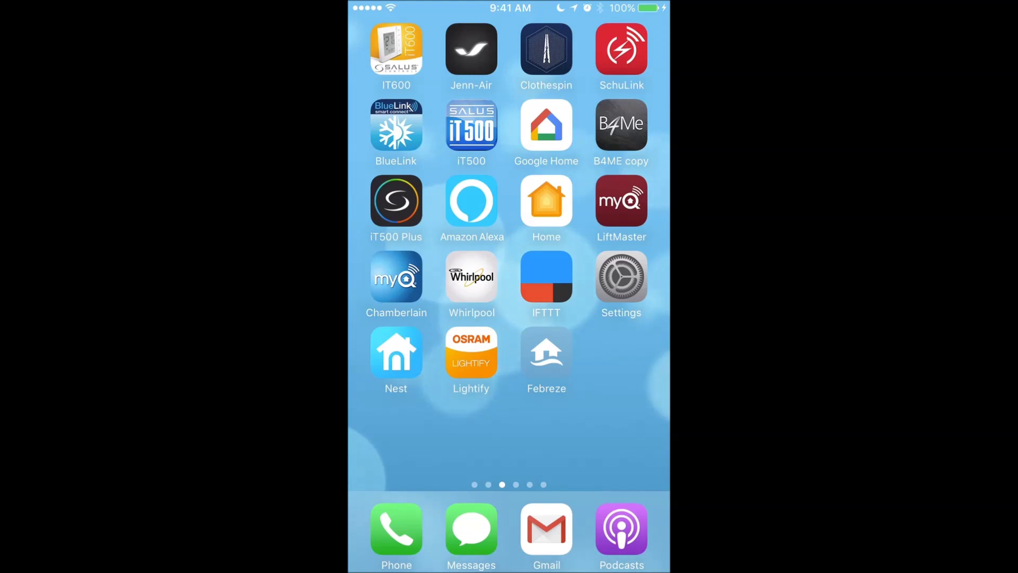
Launch the OSRAM Lightify app from the iOS home screen to reach its welcome screen.
{"action": "left_click", "coordinate": [471, 352]}
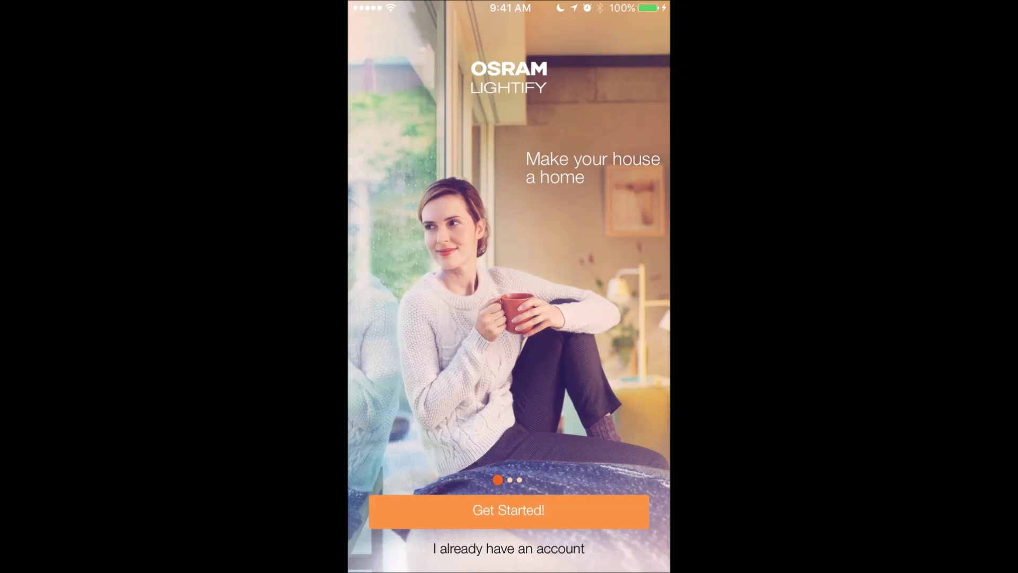
Log in with the existing Lightify account and continue past the Install your Gateway page.
{"action": "left_click", "coordinate": [509, 548]}
{"action": "left_click", "coordinate": [508, 510]}
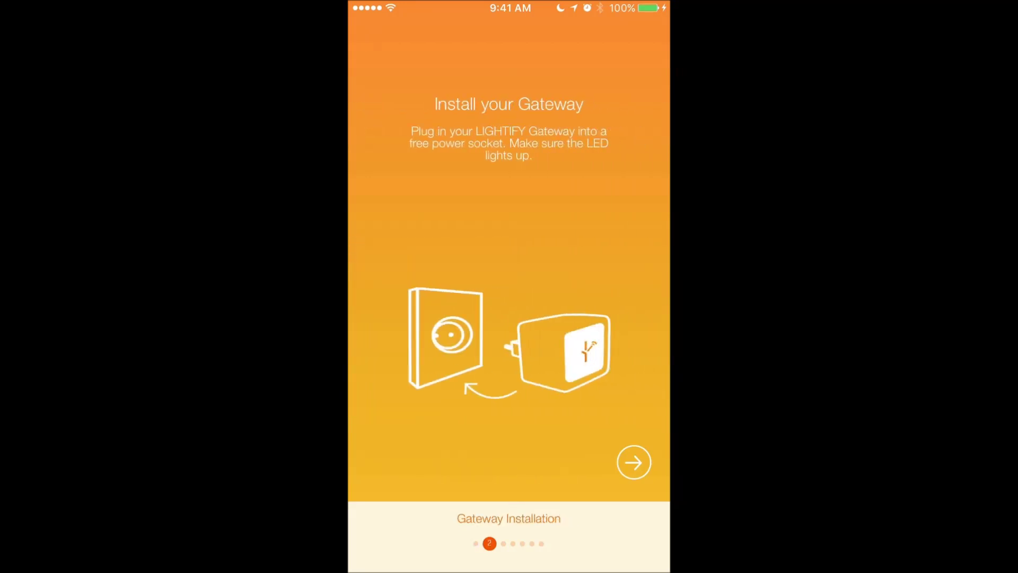
{"action": "left_click", "coordinate": [634, 462]}
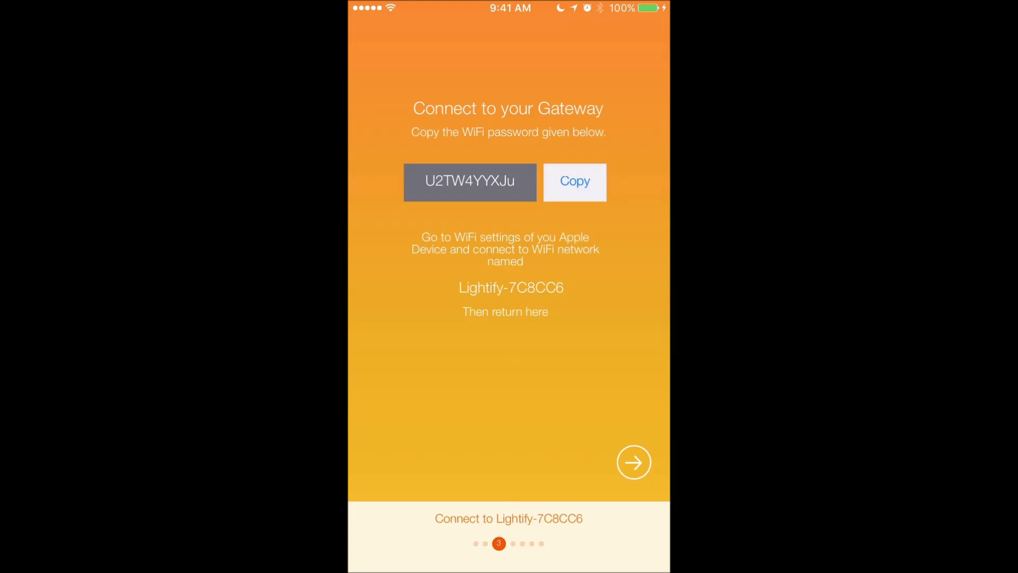
Copy the Wi-Fi password shown for gateway network Lightify-7C8CC6.
{"action": "left_click", "coordinate": [576, 181]}
Connect the phone to the Lightify-7C8CC6 Wi-Fi network, then reopen Lightify.
{"action": "left_click", "coordinate": [633, 462]}
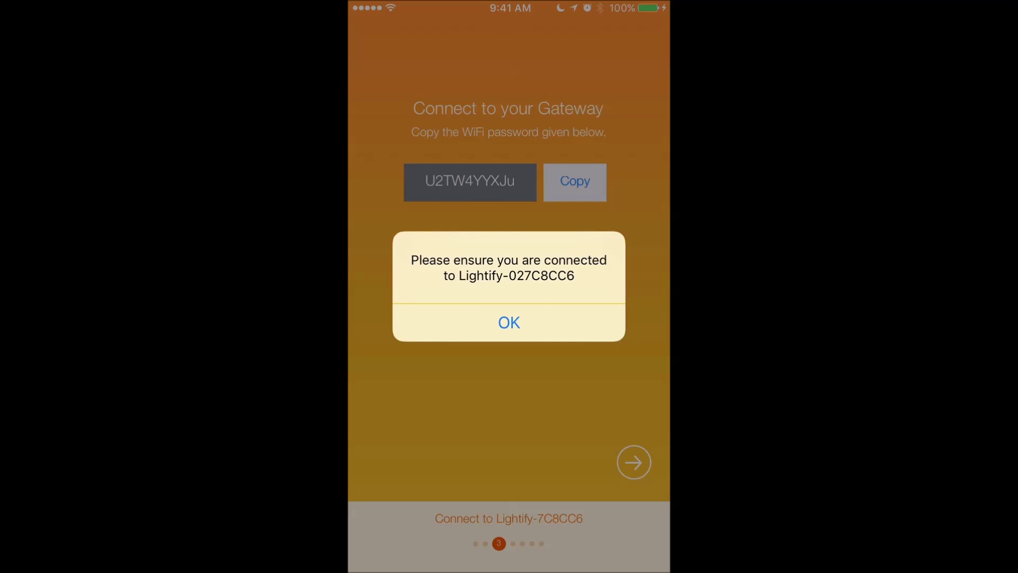
{"action": "left_click", "coordinate": [509, 322]}
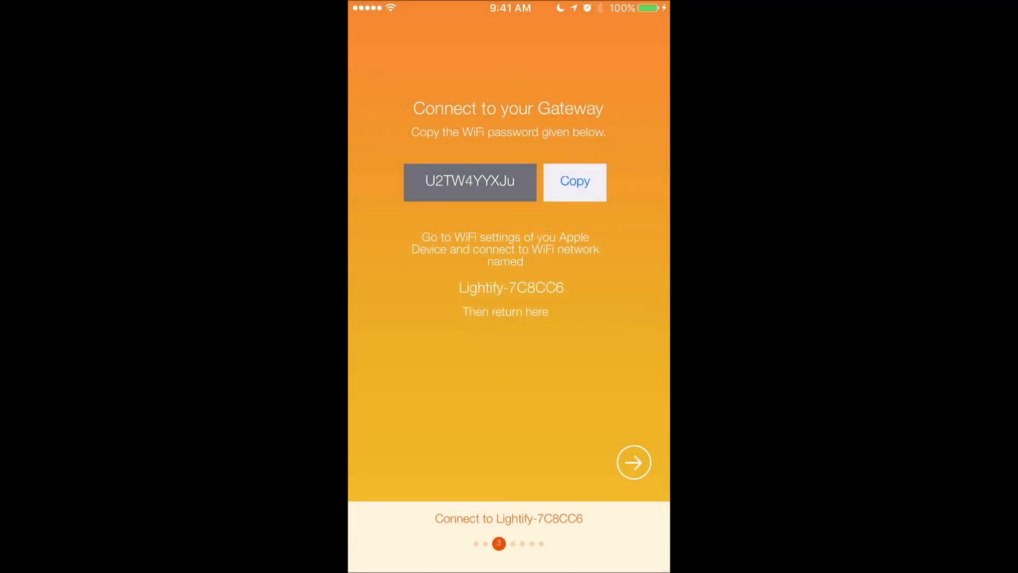
{"action": "left_click", "coordinate": [623, 275]}
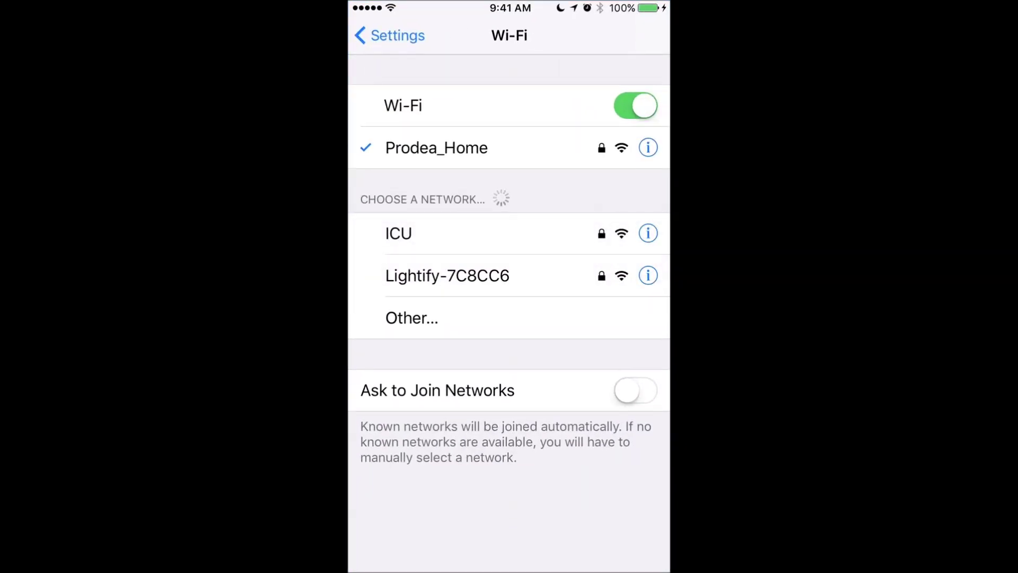
{"action": "left_click", "coordinate": [448, 275]}
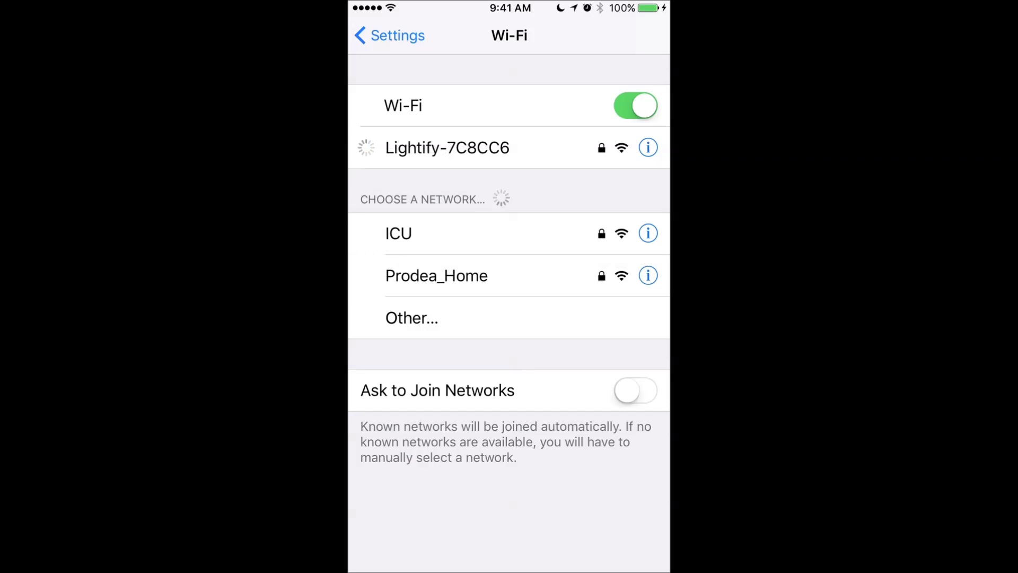
{"action": "key", "text": "super"}
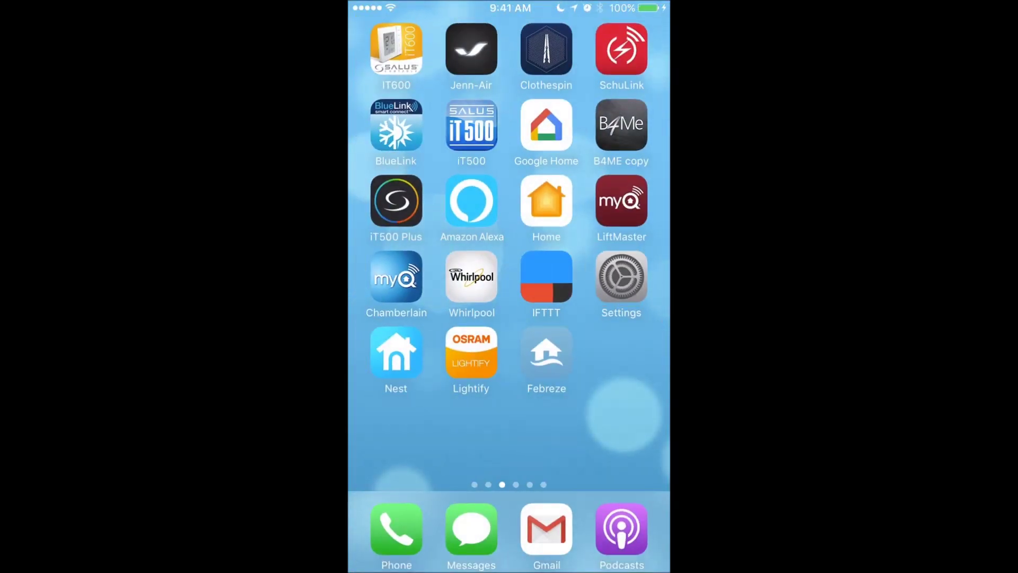
{"action": "left_click", "coordinate": [471, 352]}
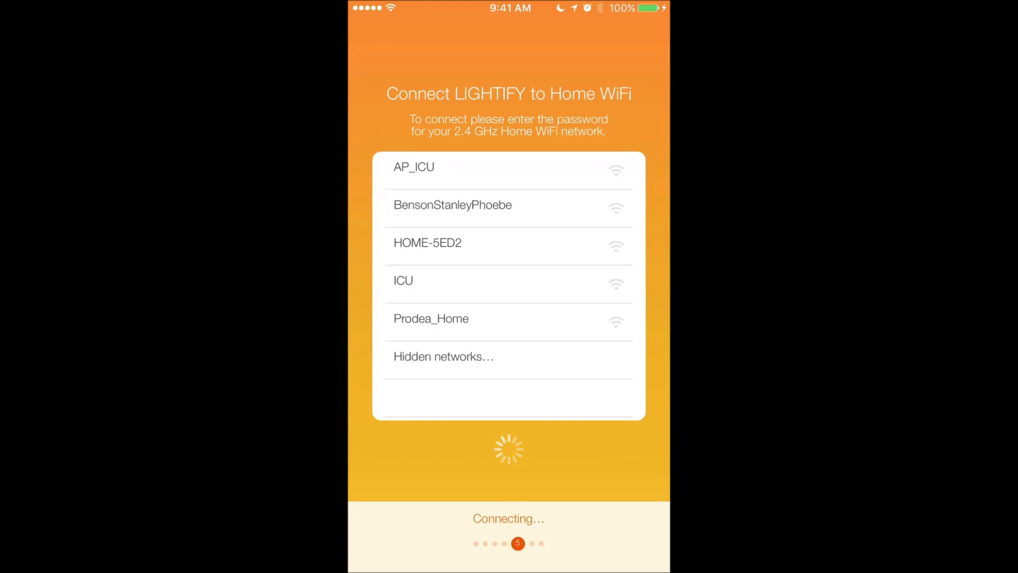
Select Prodea_Home and begin its password with caps lock turned on.
{"action": "left_click", "coordinate": [431, 318]}
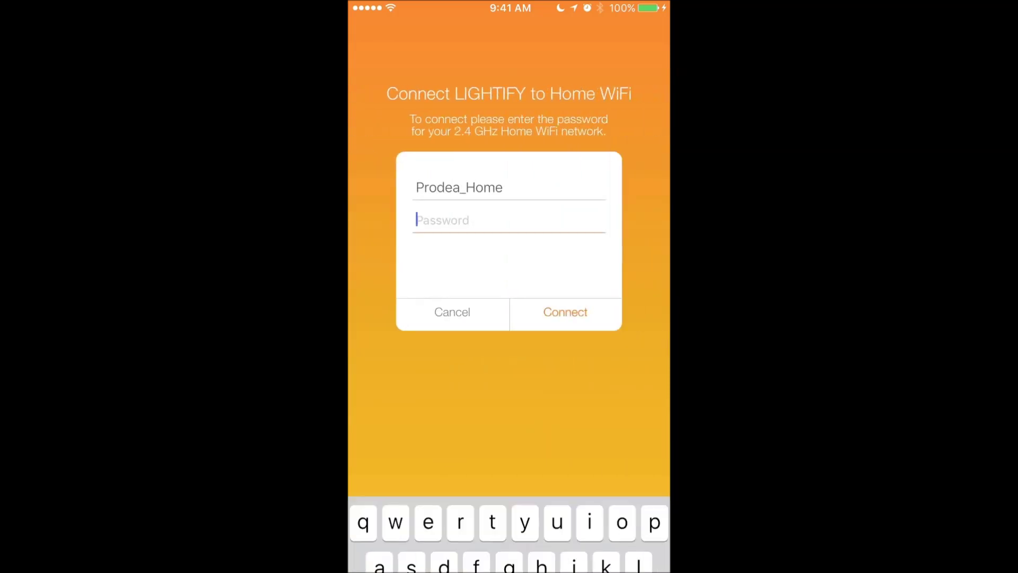
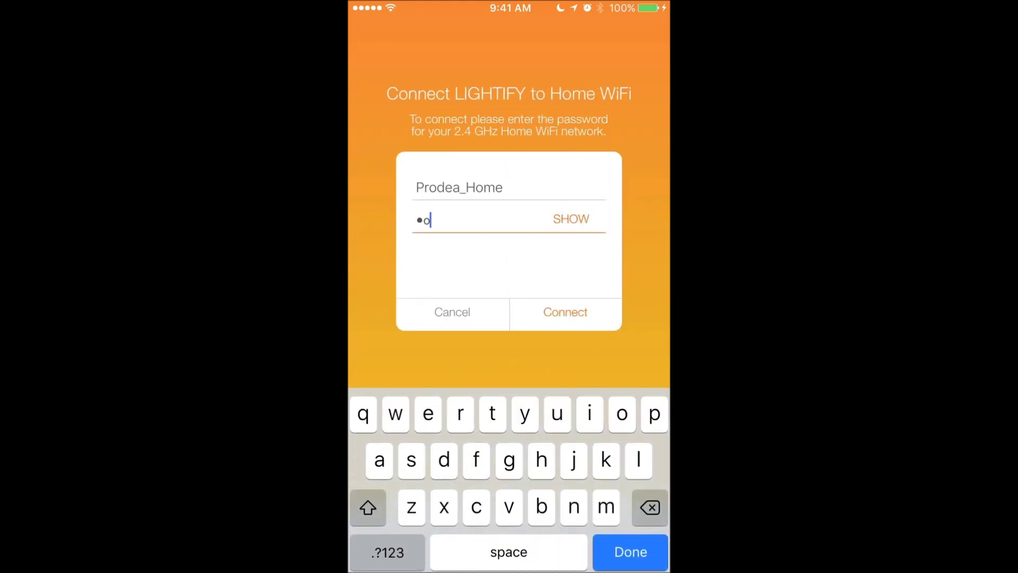
{"action": "left_click", "coordinate": [368, 507]}
{"action": "double_click", "coordinate": [367, 507]}
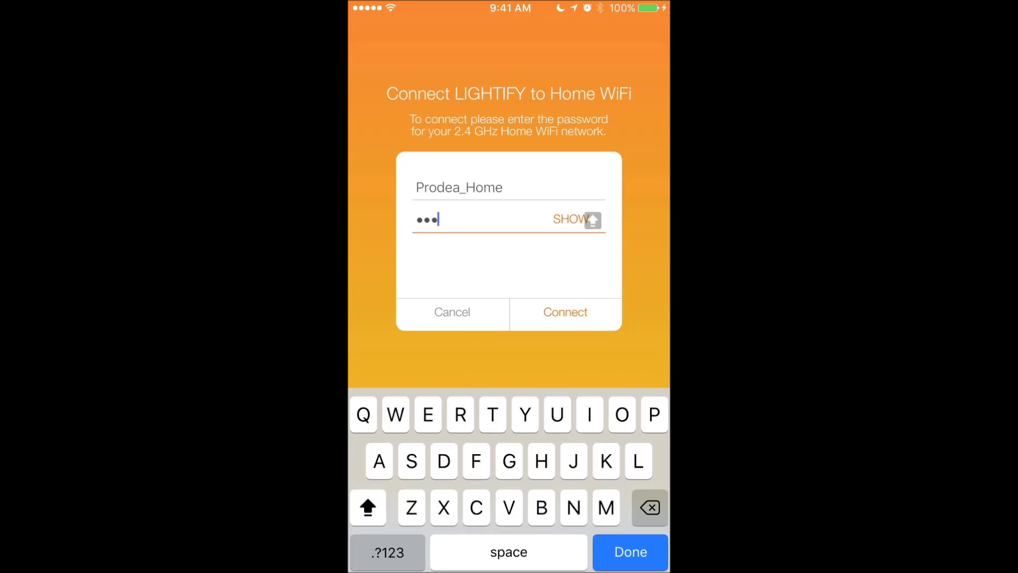